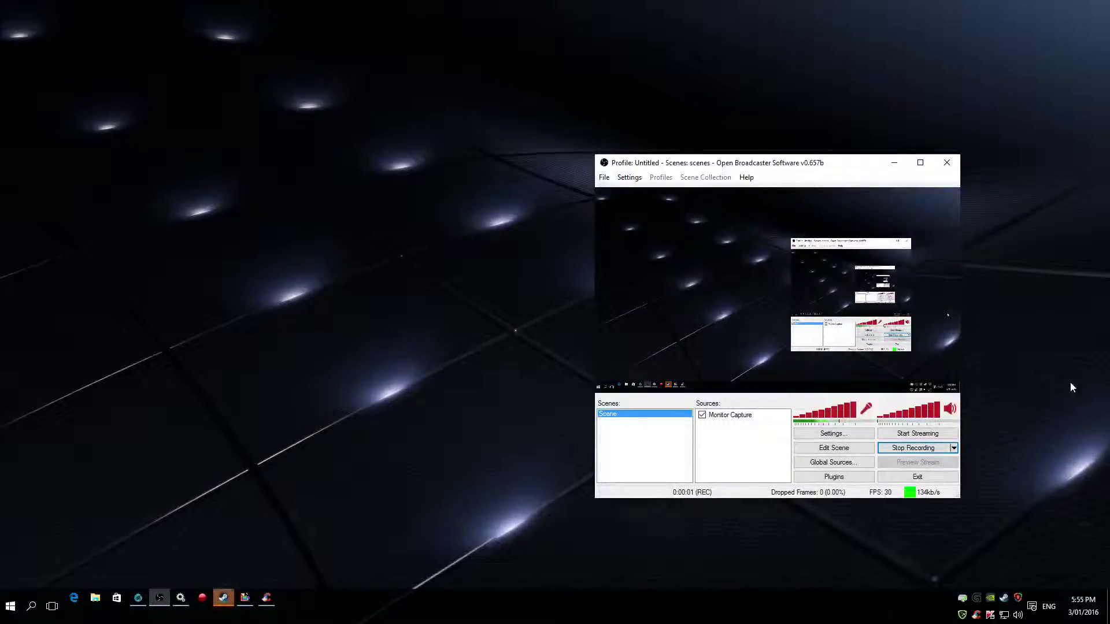
- Minimize the Open Broadcaster Software window to show the empty desktop
{"action": "left_click", "coordinate": [894, 164]}
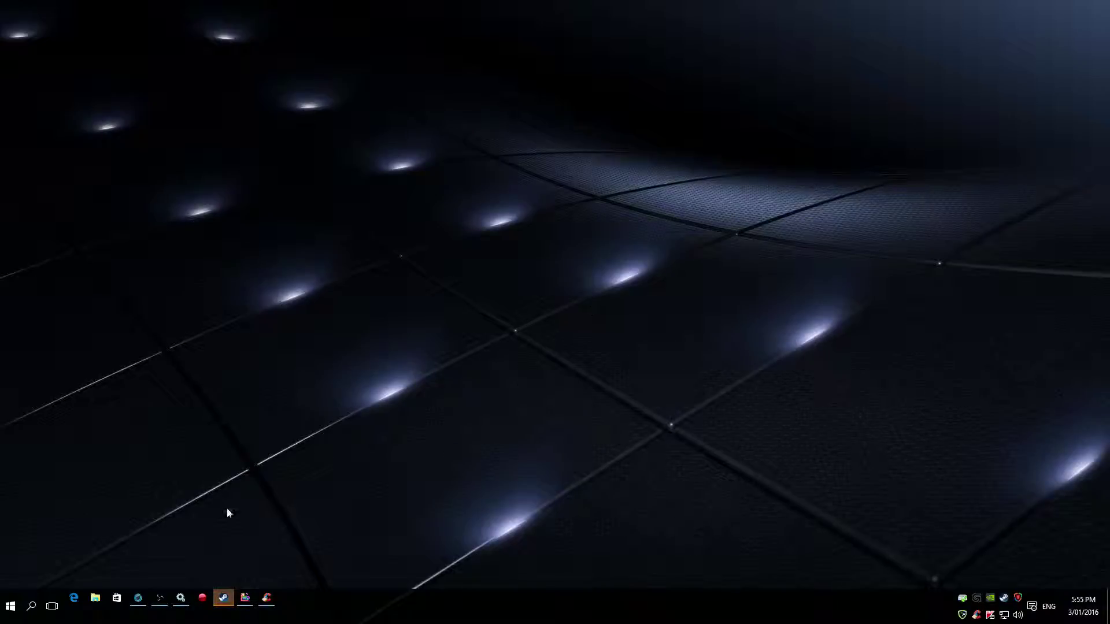
- Restore Firefox and highlight the SanDisk 120GB SSD title and its $44.00 price
{"action": "left_click", "coordinate": [138, 598]}
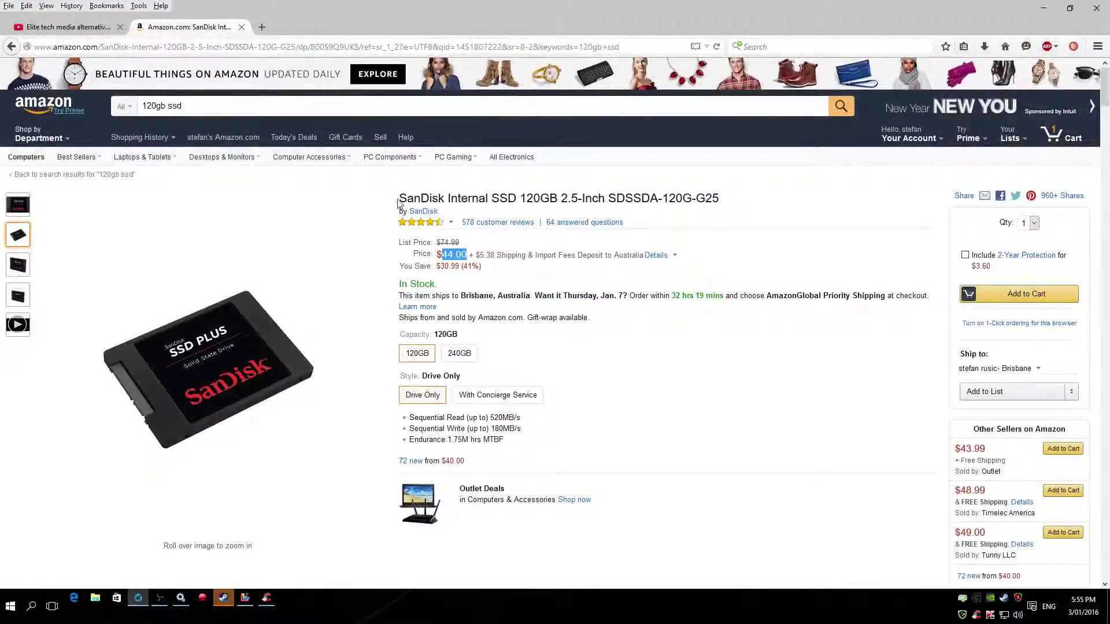
{"action": "left_click_drag", "start_coordinate": [398, 202], "coordinate": [736, 204]}
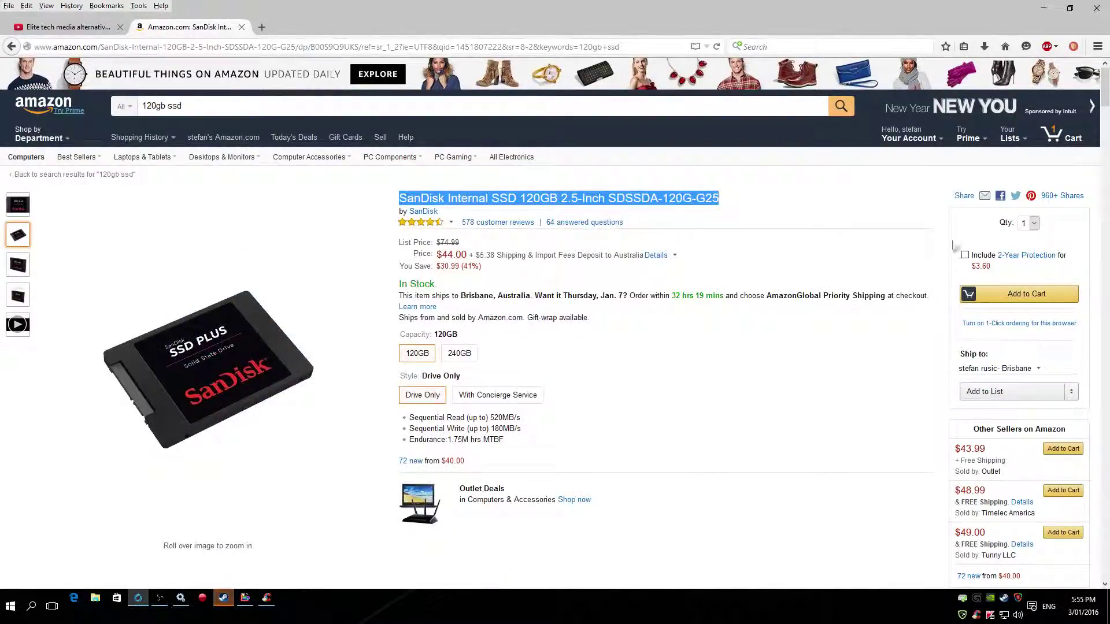
{"action": "left_click", "coordinate": [756, 377]}
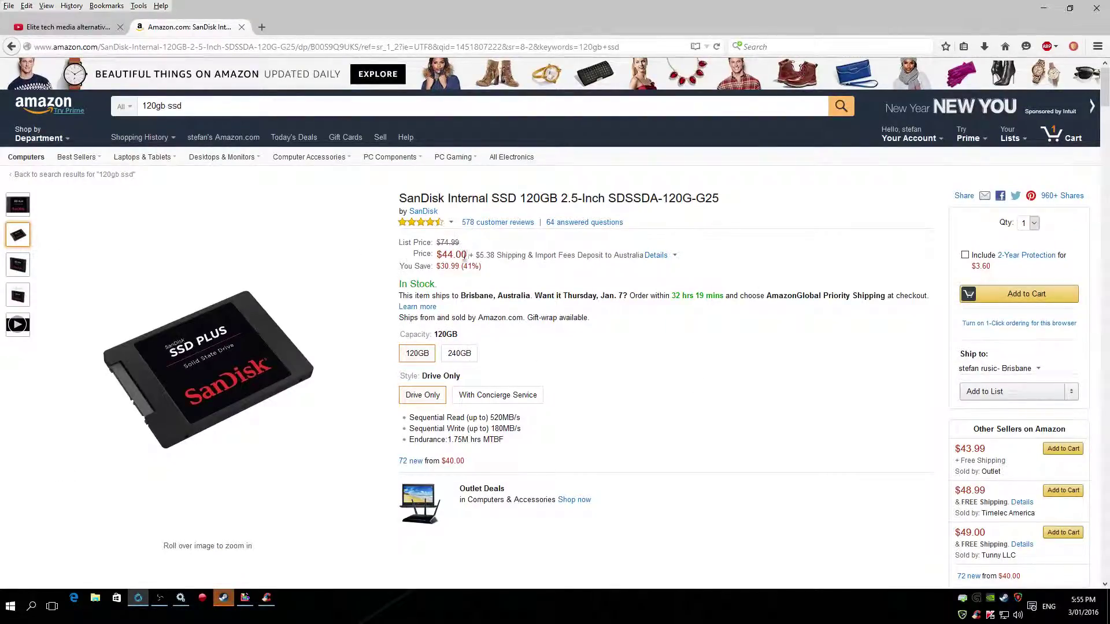
{"action": "left_click_drag", "start_coordinate": [456, 255], "coordinate": [441, 255]}
{"action": "left_click_drag", "start_coordinate": [399, 198], "coordinate": [431, 199]}
{"action": "left_click_drag", "start_coordinate": [455, 255], "coordinate": [433, 268]}
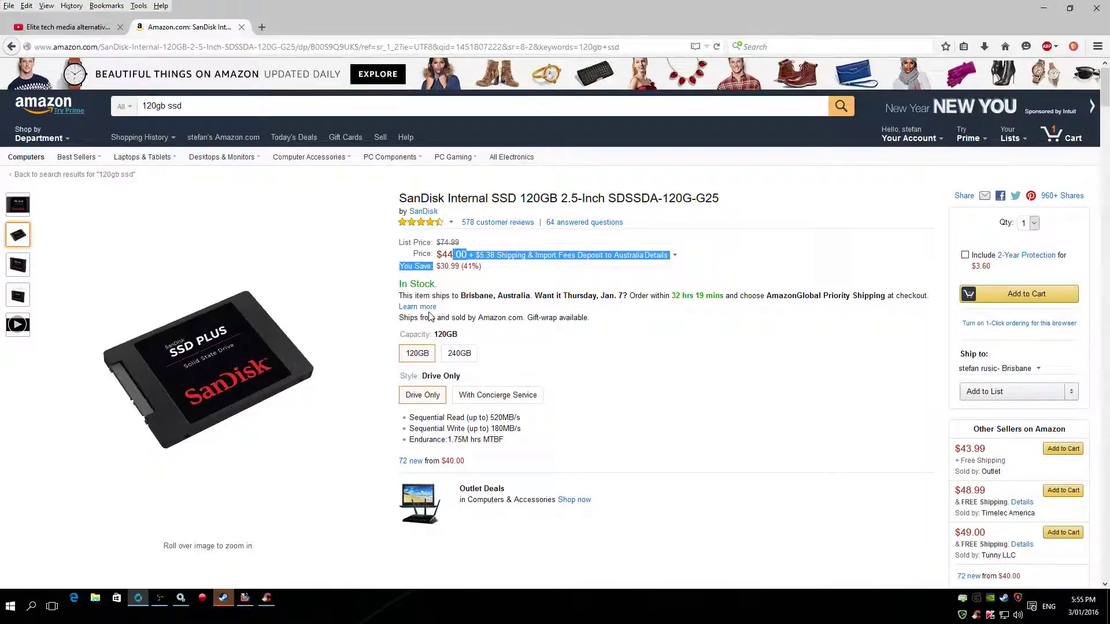
{"action": "left_click", "coordinate": [493, 295]}
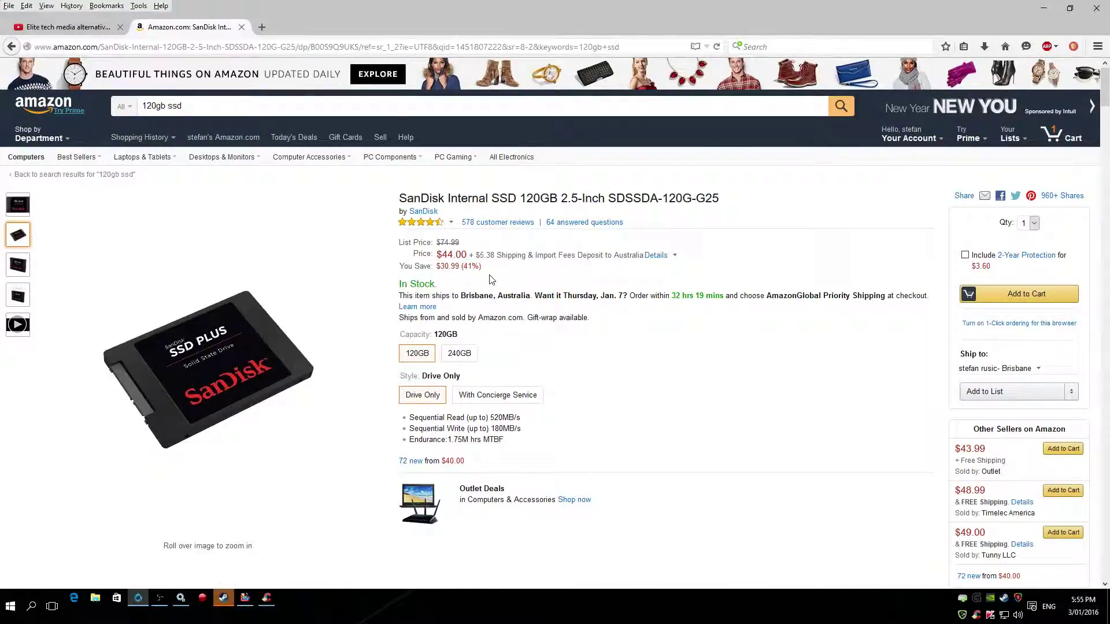
- Highlight the 'In Stock.' line, then minimize Firefox to the desktop
{"action": "triple_click", "coordinate": [416, 284]}
{"action": "left_click", "coordinate": [682, 420]}
{"action": "left_click", "coordinate": [1043, 8]}
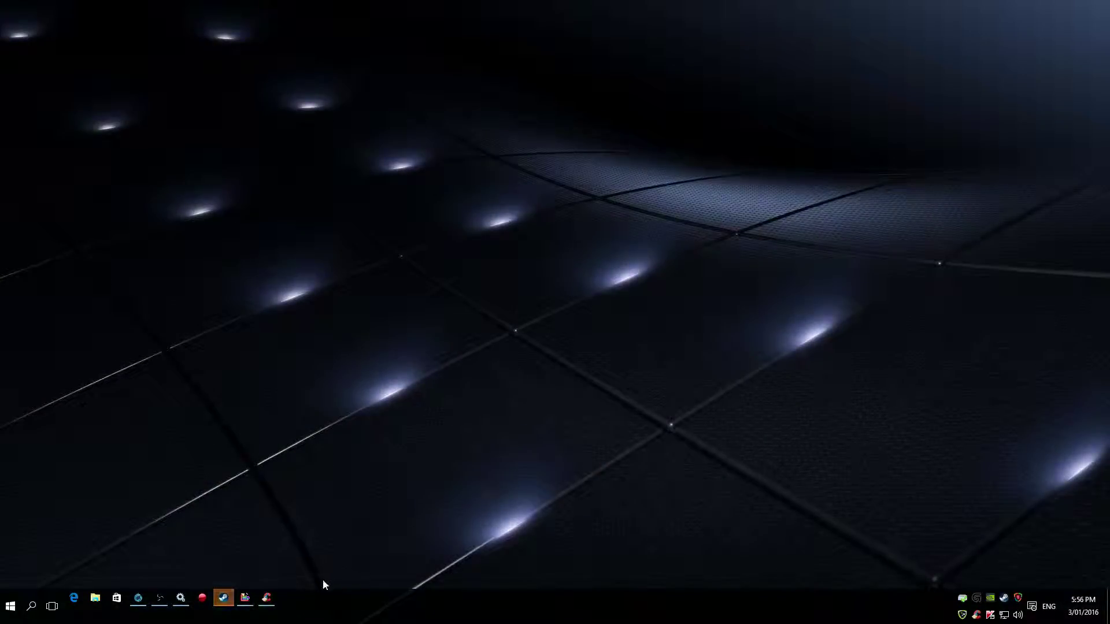
- Restore CCleaner and scroll through the Windows cleaning items list
{"action": "left_click", "coordinate": [267, 597]}
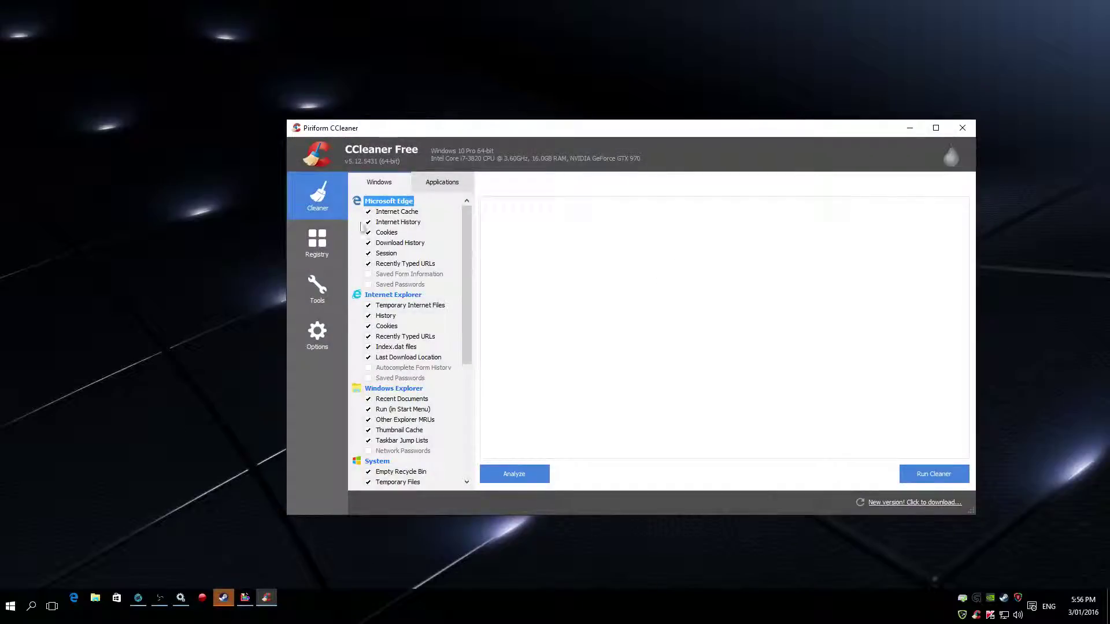
{"action": "mouse_move", "coordinate": [467, 232]}
{"action": "left_mouse_down"}
{"action": "mouse_move", "coordinate": [461, 387]}
{"action": "mouse_move", "coordinate": [472, 217]}
{"action": "left_mouse_up"}
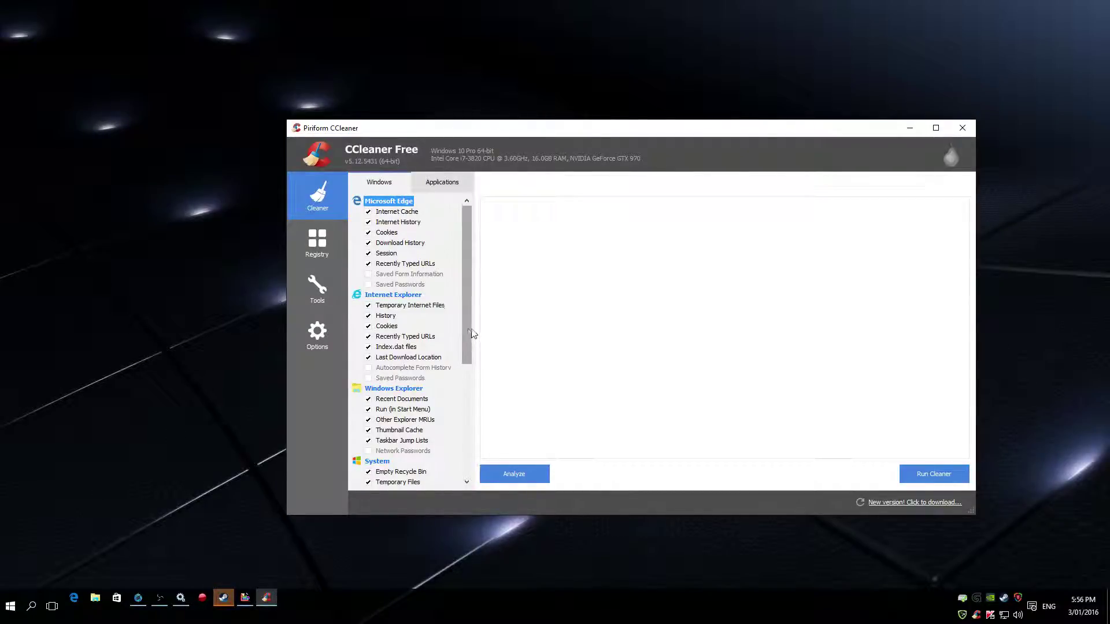
{"action": "left_click_drag", "start_coordinate": [468, 331], "coordinate": [468, 374]}
{"action": "scroll", "coordinate": [466, 370], "scroll_direction": "down", "scroll_amount": 3}
{"action": "key", "text": "Home"}
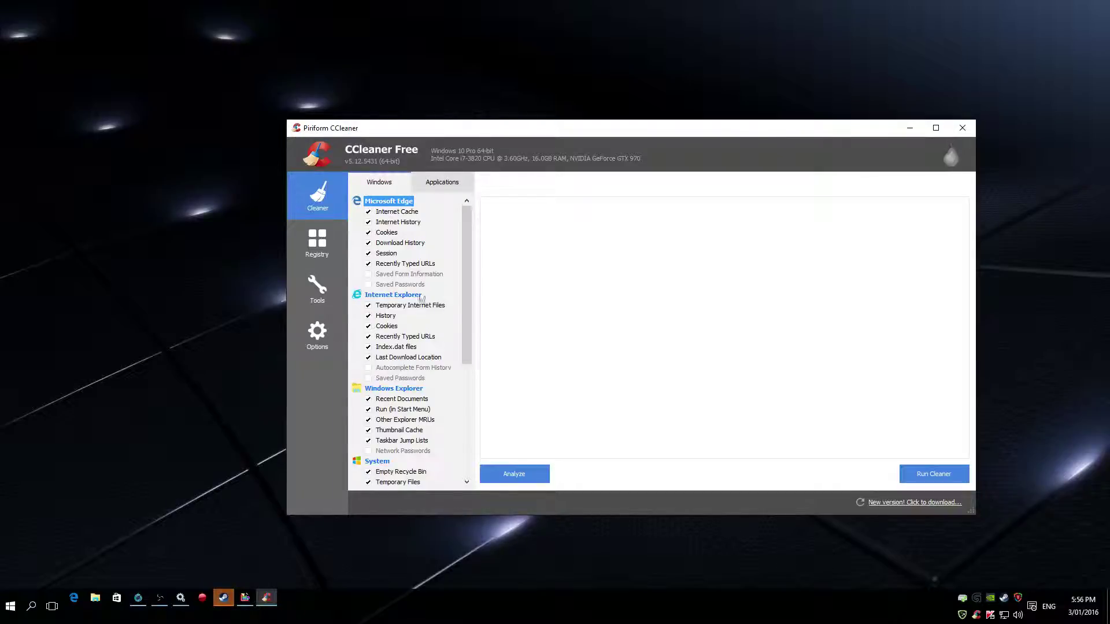
{"action": "scroll", "coordinate": [458, 305], "scroll_direction": "down", "scroll_amount": 4}
{"action": "scroll", "coordinate": [451, 382], "scroll_direction": "up", "scroll_amount": 4}
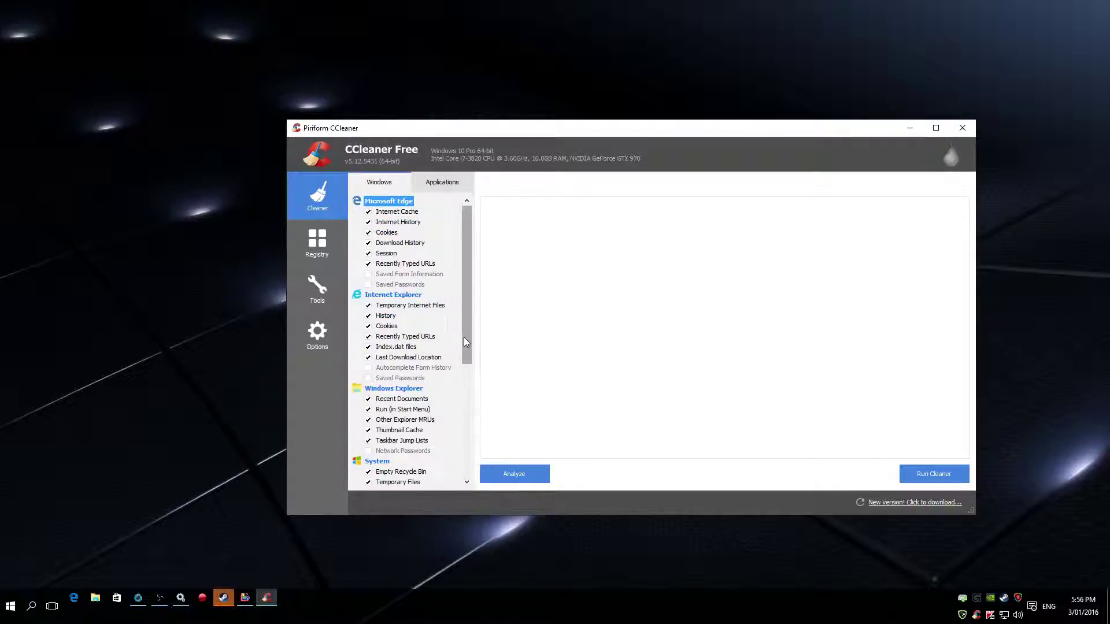
{"action": "left_click_drag", "start_coordinate": [464, 341], "coordinate": [466, 450]}
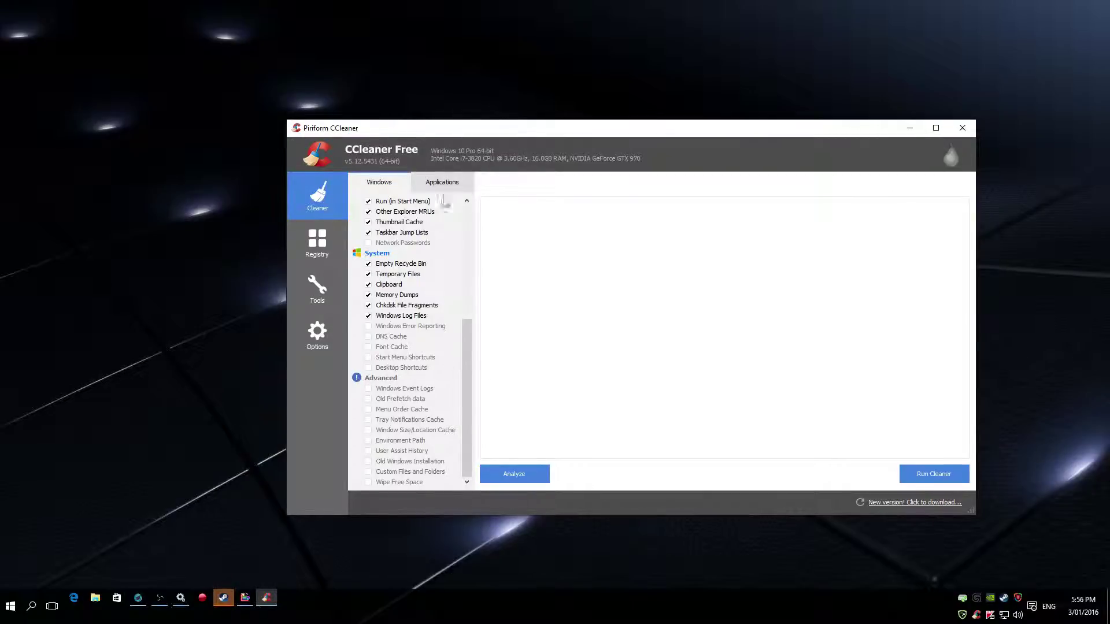
- Browse the Applications cleaning items, return to Windows, and switch to Registry
{"action": "left_click", "coordinate": [449, 187]}
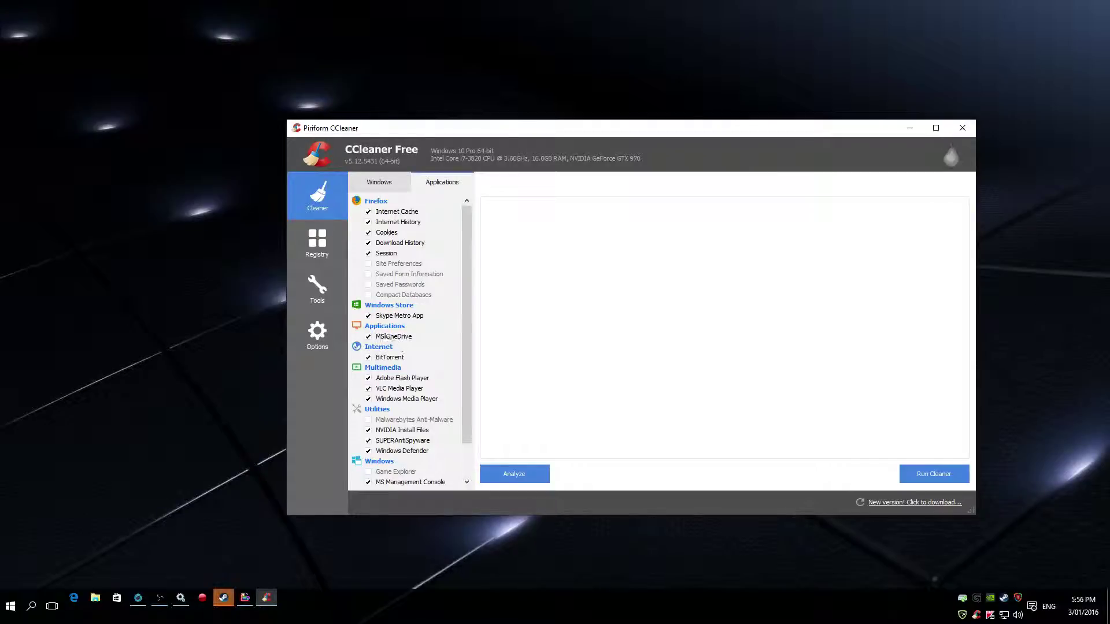
{"action": "scroll", "coordinate": [463, 342], "scroll_direction": "down", "scroll_amount": 1}
{"action": "scroll", "coordinate": [465, 370], "scroll_direction": "up", "scroll_amount": 1}
{"action": "left_click", "coordinate": [385, 183]}
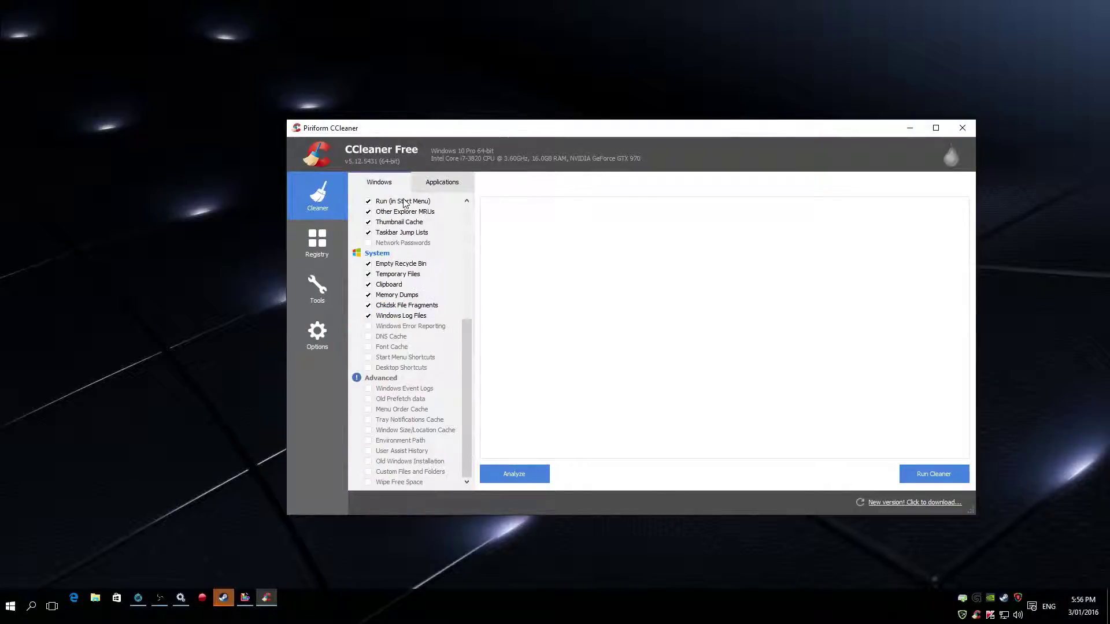
{"action": "left_click", "coordinate": [317, 246]}
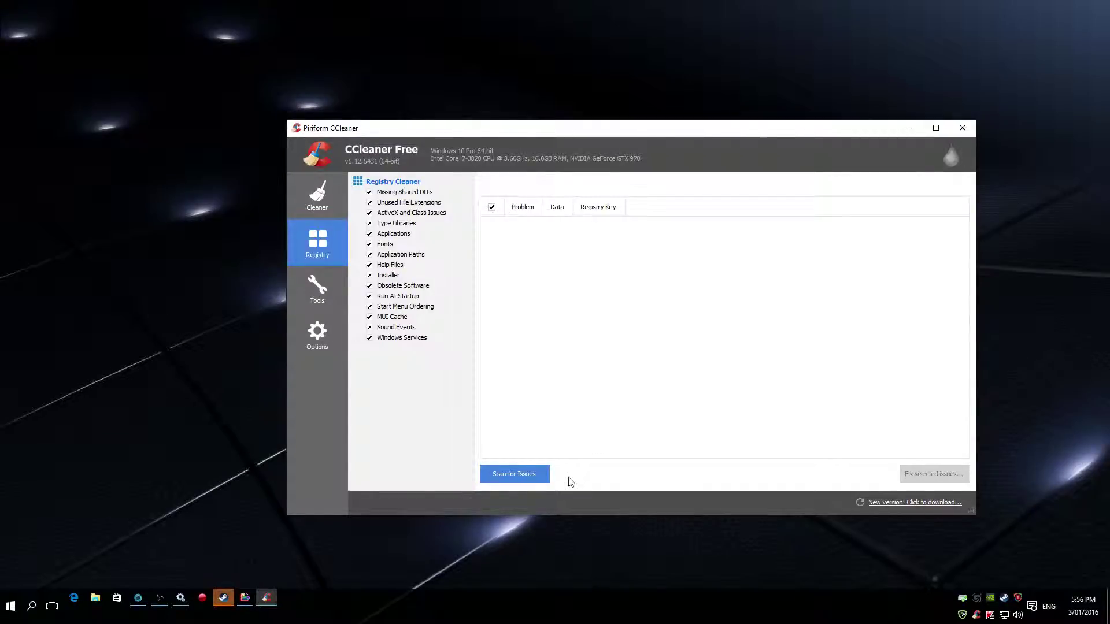
- Scan the registry, save a backup, and fix all selected issues until none remain
{"action": "left_click", "coordinate": [534, 479]}
{"action": "left_click", "coordinate": [547, 473]}
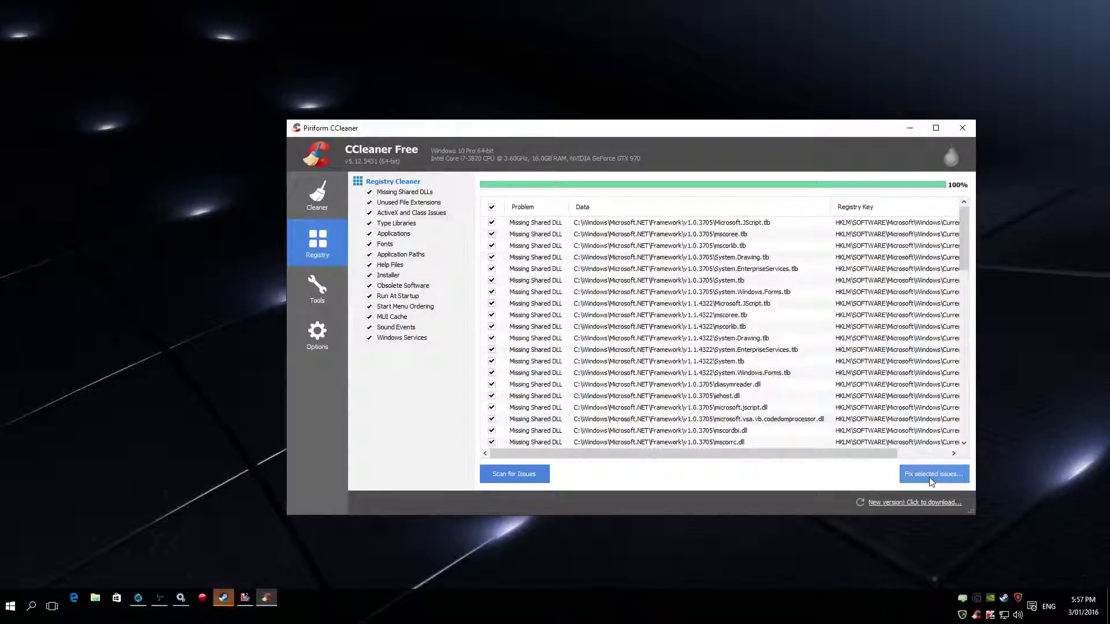
{"action": "left_click", "coordinate": [931, 479]}
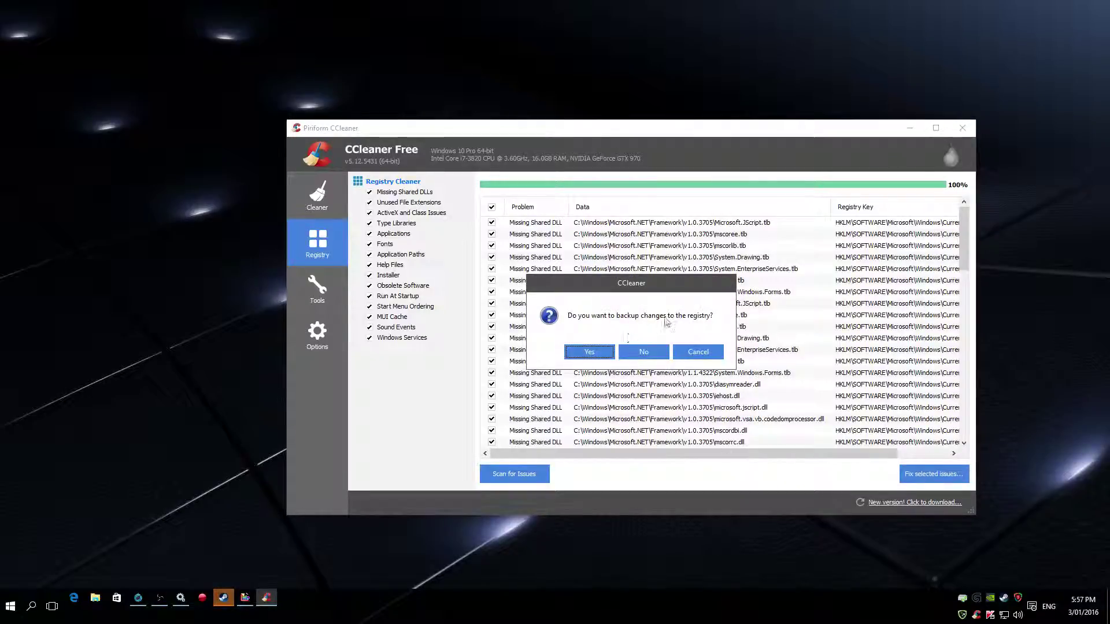
{"action": "left_click", "coordinate": [588, 351]}
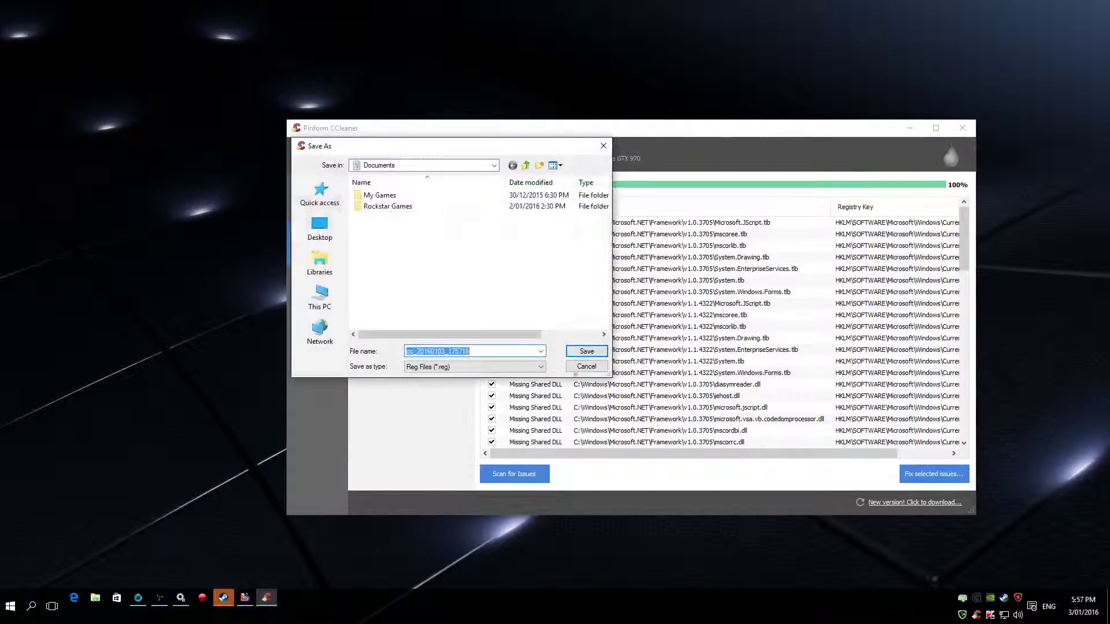
{"action": "left_click", "coordinate": [586, 351]}
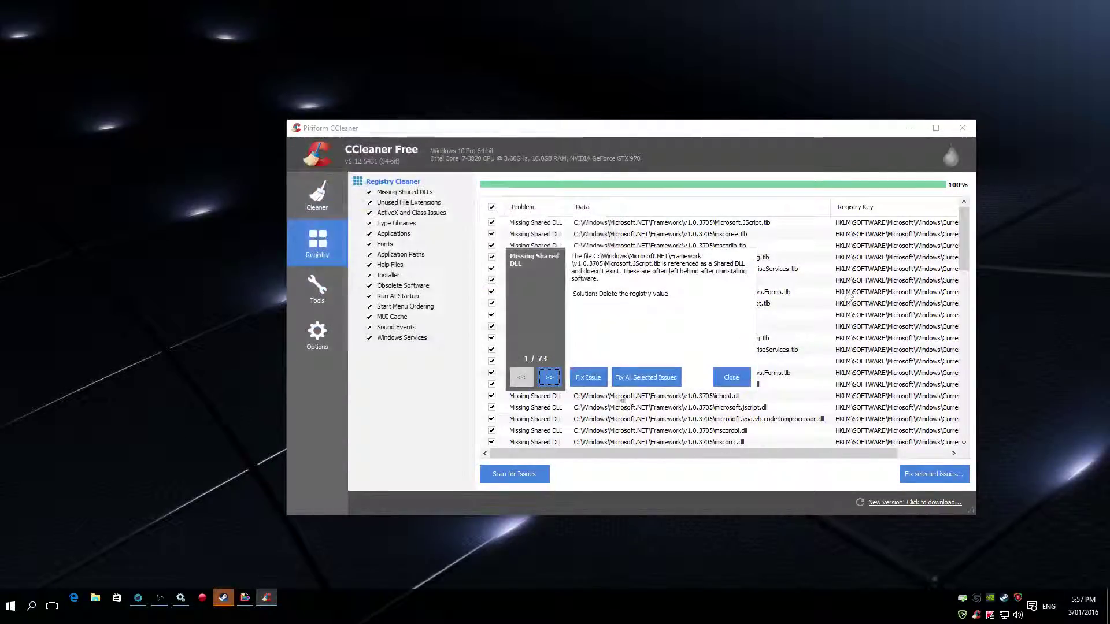
{"action": "left_click", "coordinate": [646, 377]}
{"action": "left_click", "coordinate": [731, 379]}
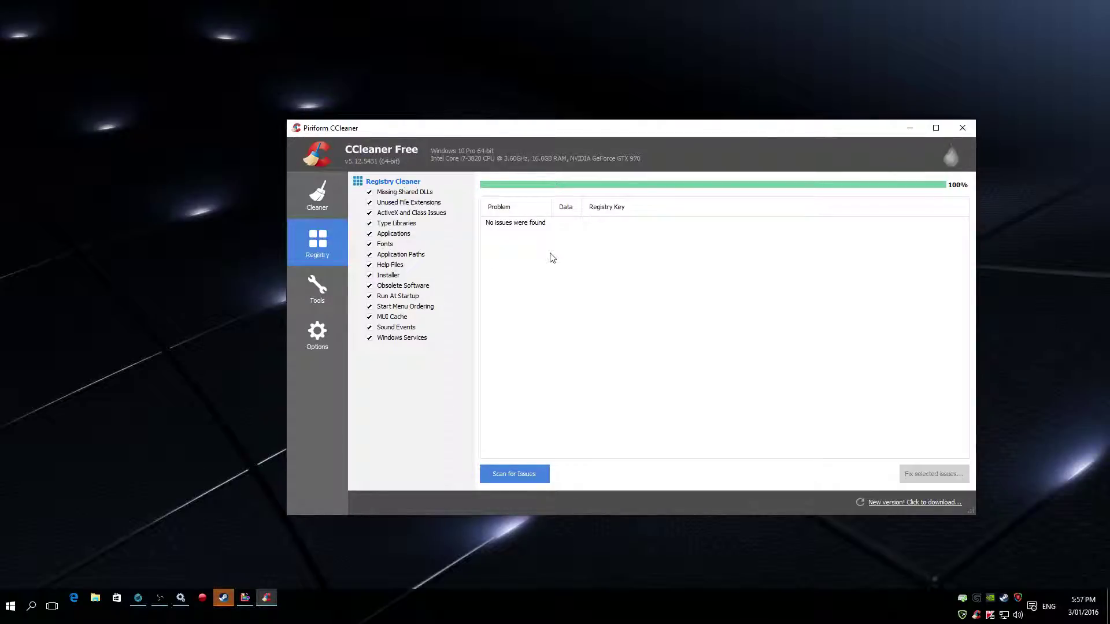
- In Tools, view Startup and select the CCleaner Monitoring and Launch LCore entries
{"action": "left_click", "coordinate": [321, 294]}
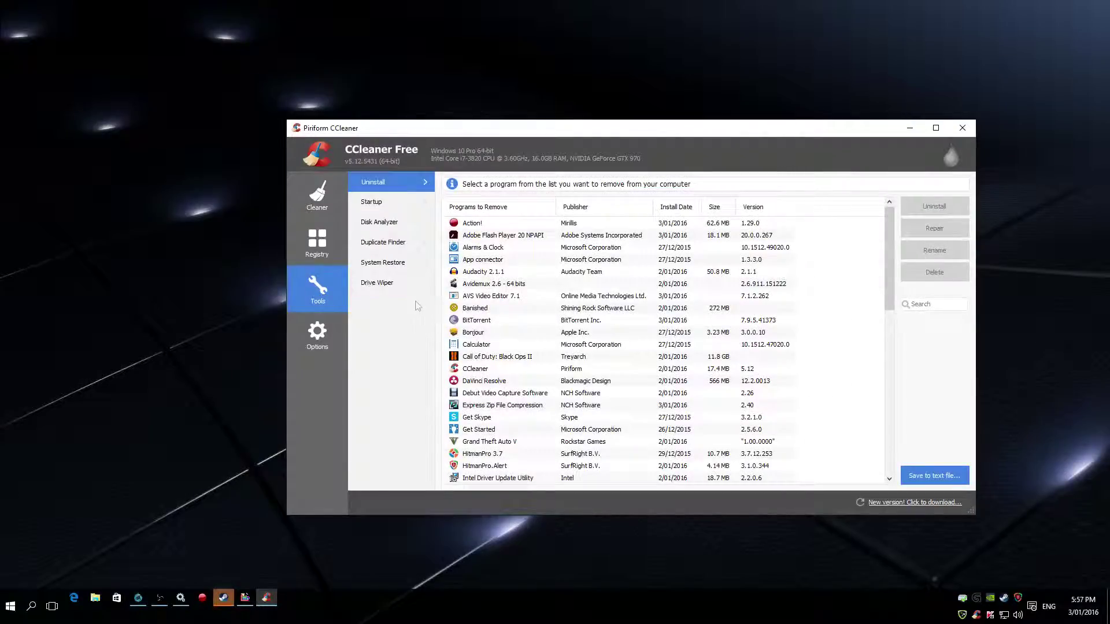
{"action": "left_click", "coordinate": [386, 263]}
{"action": "left_click", "coordinate": [386, 242]}
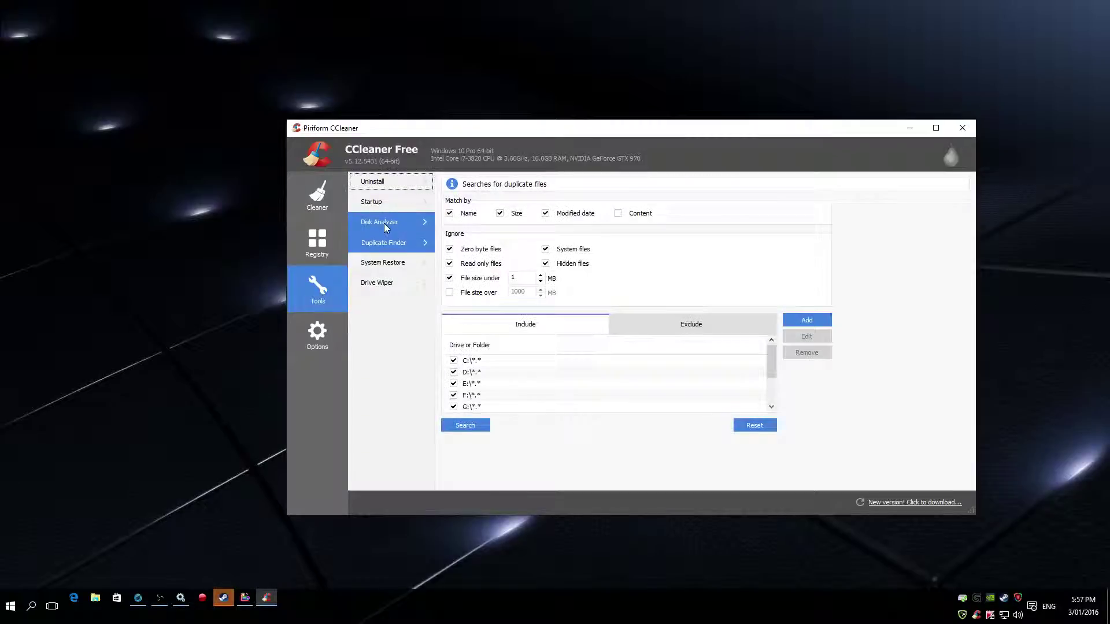
{"action": "left_click", "coordinate": [386, 222]}
{"action": "left_click", "coordinate": [382, 201]}
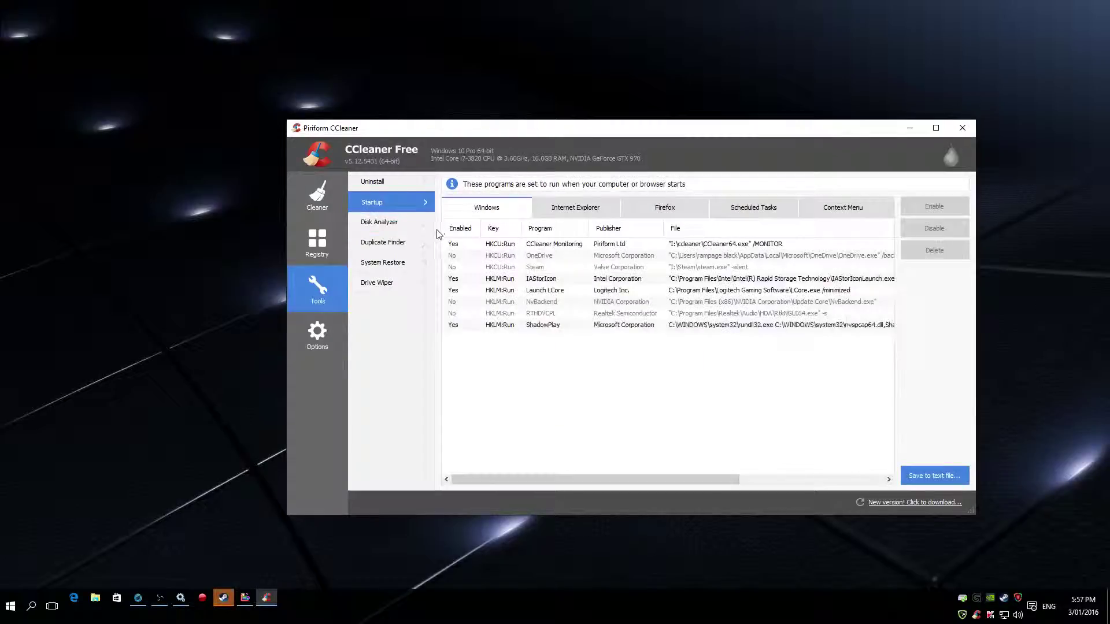
{"action": "left_click", "coordinate": [668, 245]}
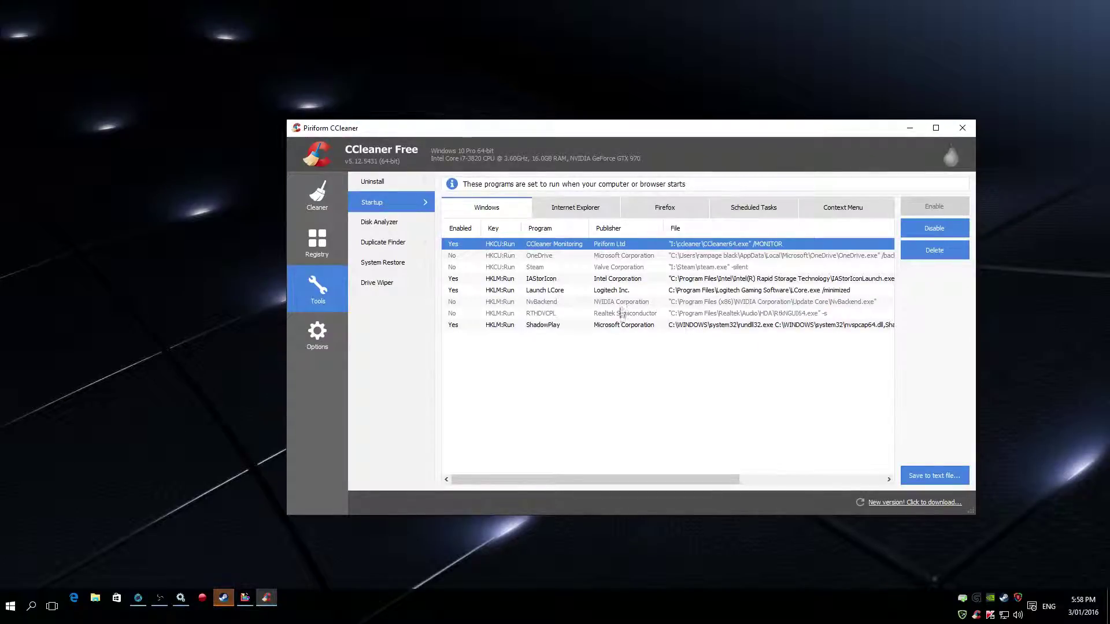
{"action": "left_click", "coordinate": [585, 290]}
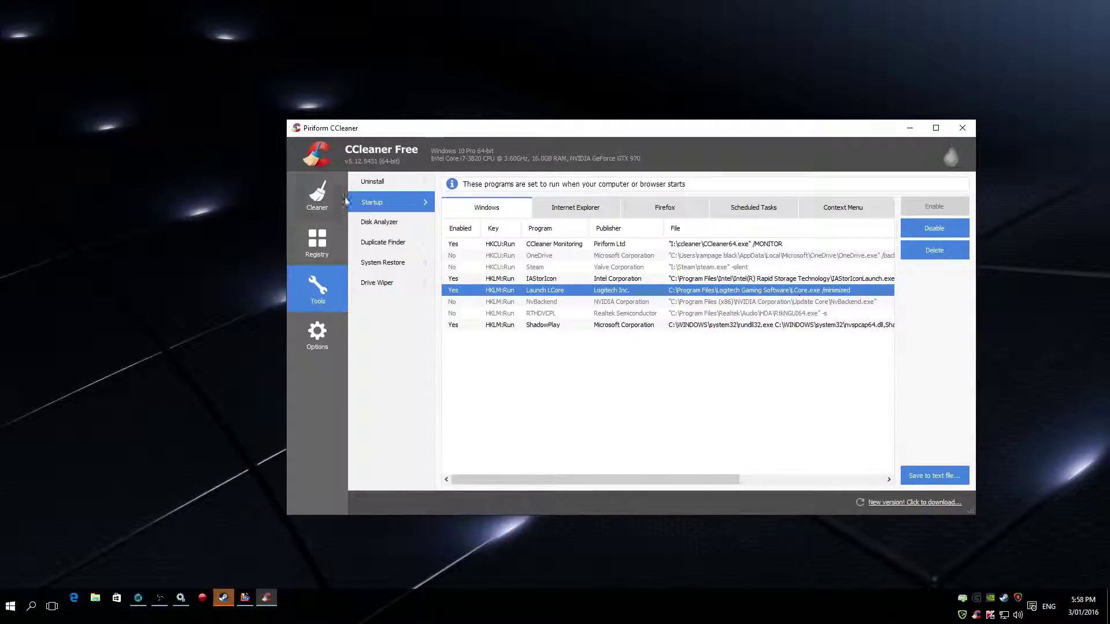
- Run a Disk Analyzer analysis, then view Duplicate Finder and System Restore
{"action": "left_click", "coordinate": [392, 232]}
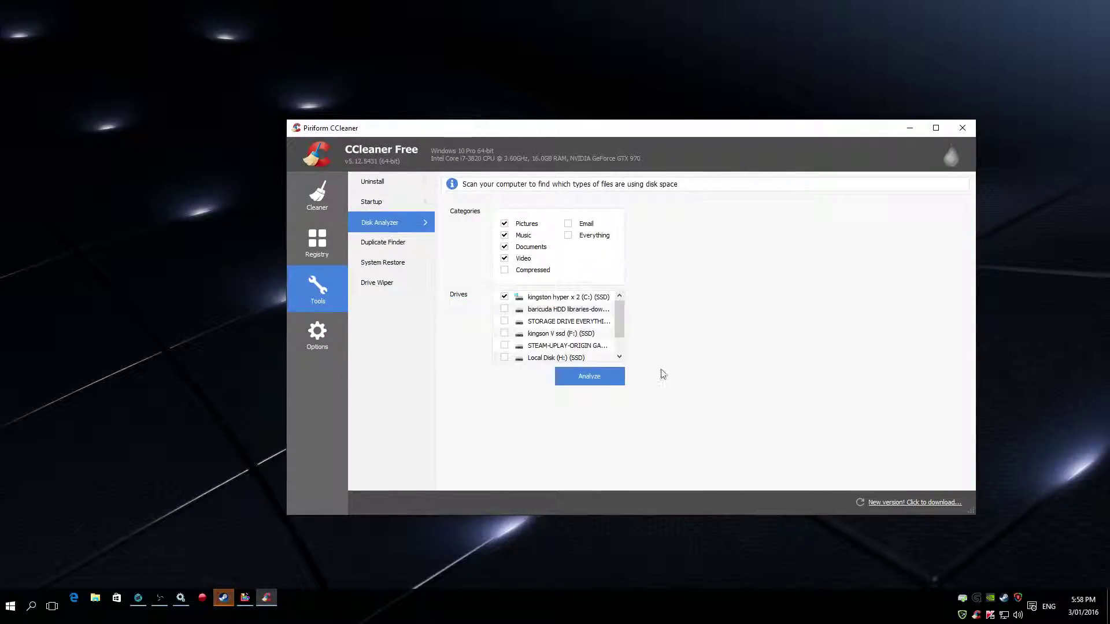
{"action": "left_click", "coordinate": [595, 376]}
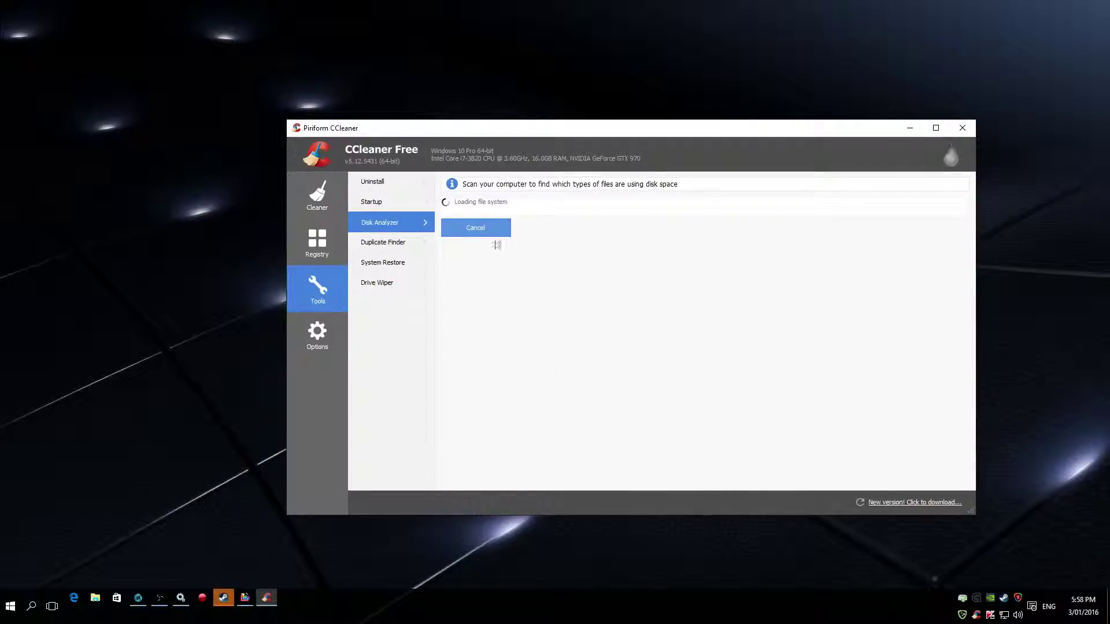
{"action": "left_click", "coordinate": [385, 250]}
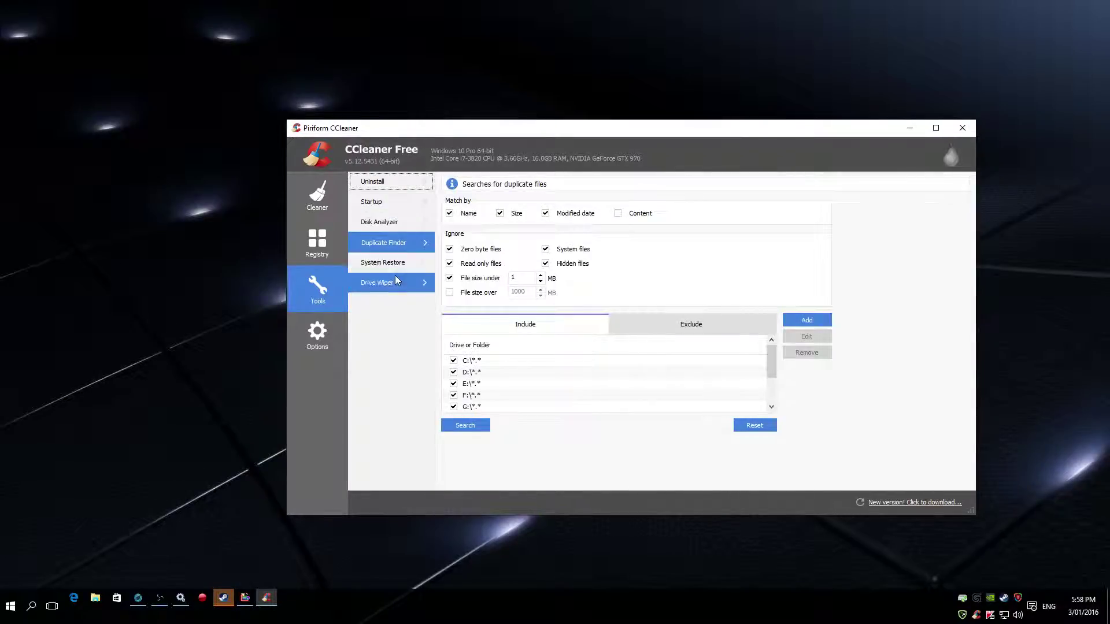
{"action": "left_click", "coordinate": [388, 265]}
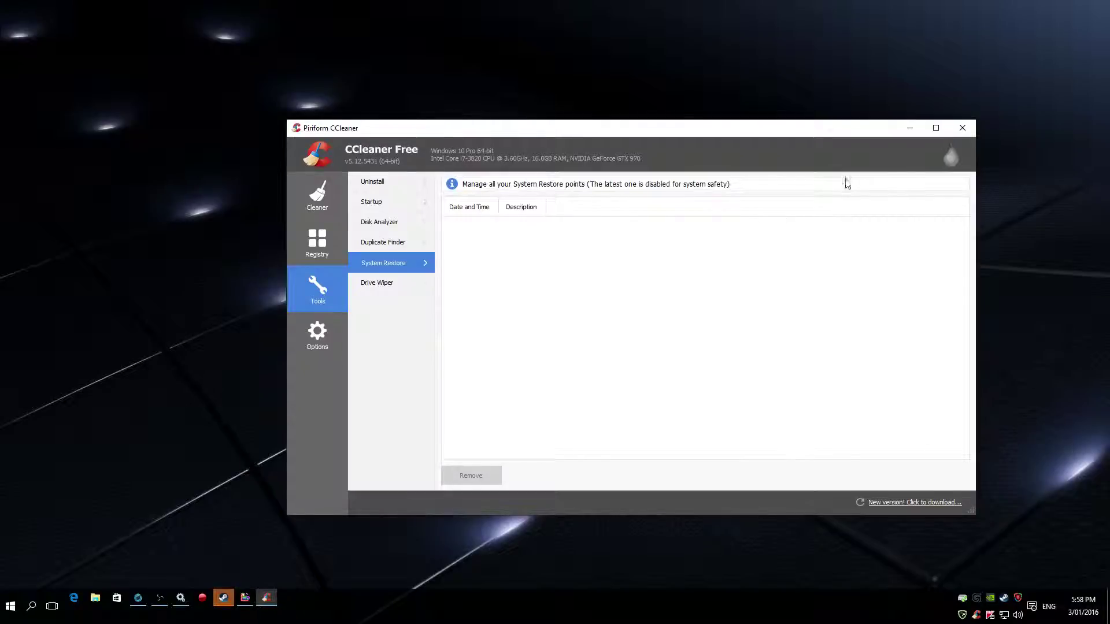
- Close CCleaner and restore Optimize Drives to view each drive's optimization status
{"action": "left_click", "coordinate": [962, 128]}
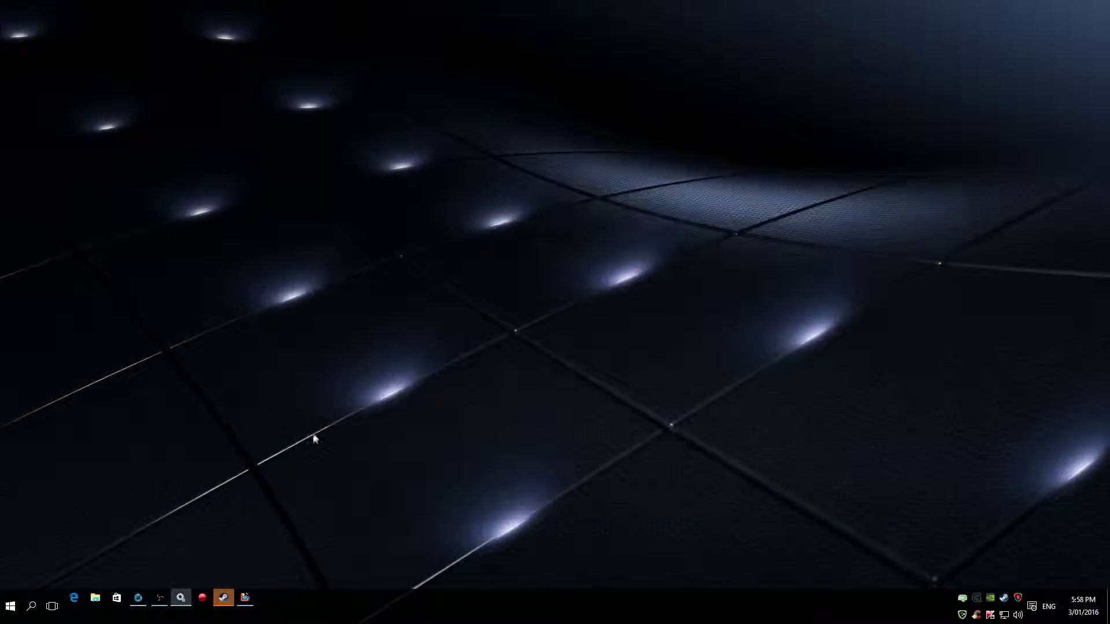
{"action": "left_click", "coordinate": [245, 597]}
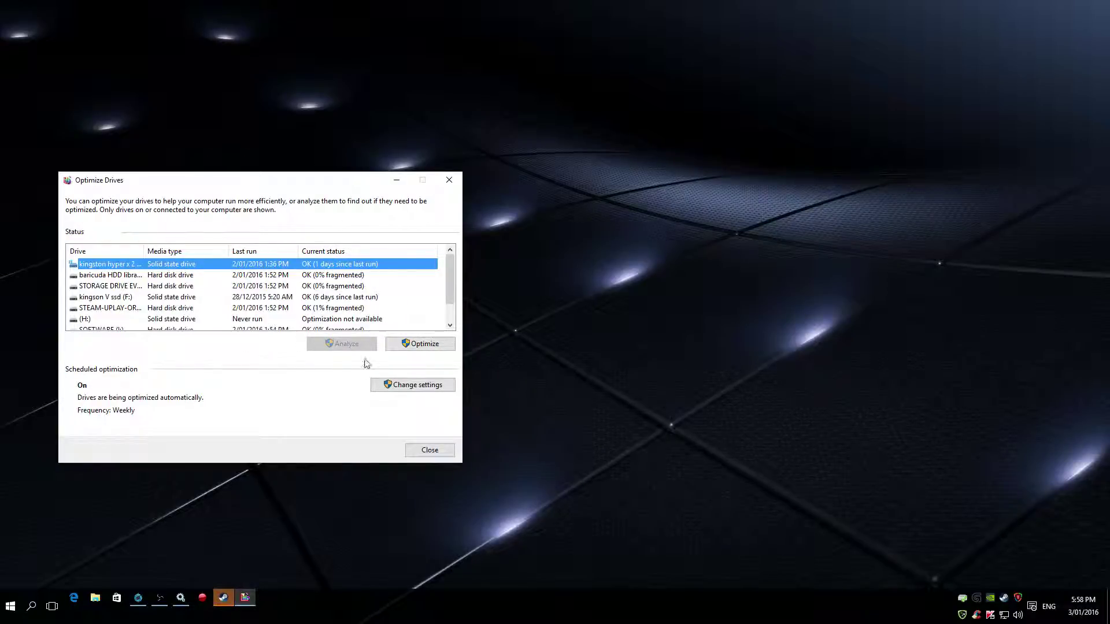
{"action": "left_click_drag", "start_coordinate": [450, 283], "coordinate": [448, 260]}
- Select the baricuda drive, close Optimize Drives, and restore the Services console
{"action": "left_click", "coordinate": [334, 277]}
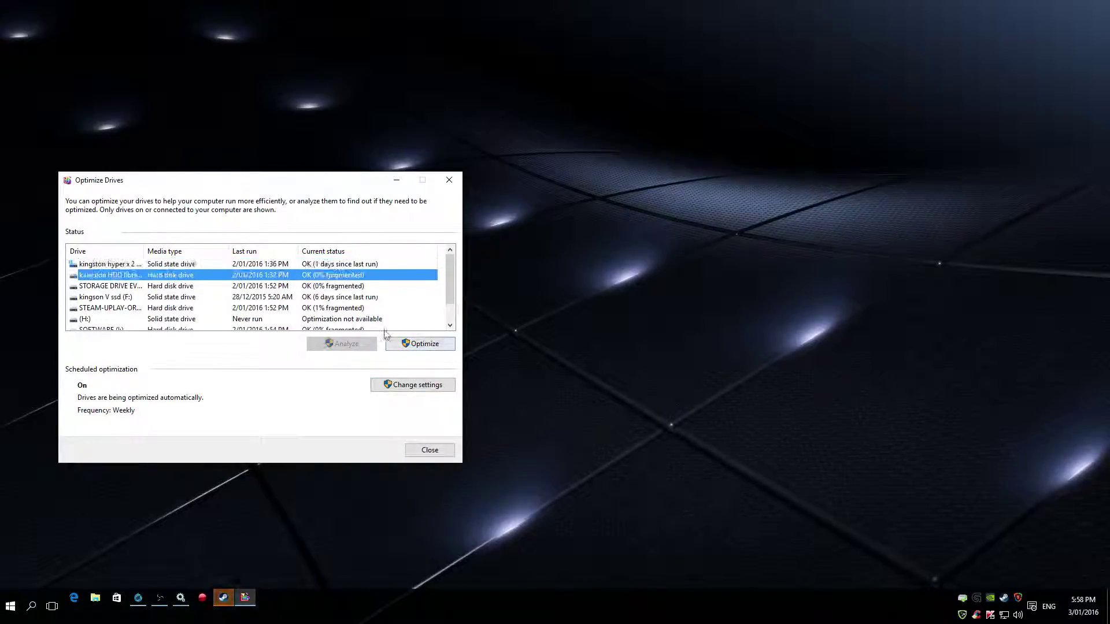
{"action": "left_click", "coordinate": [449, 179]}
{"action": "left_click", "coordinate": [181, 597]}
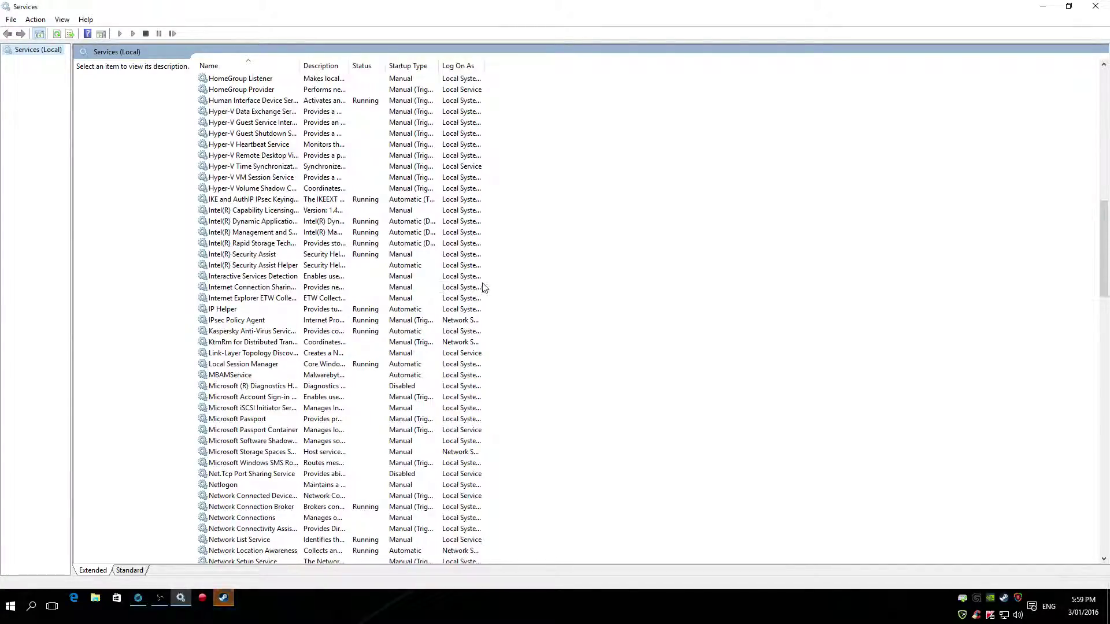
- Scroll through the full list of Windows services, then close the Services console
{"action": "scroll", "coordinate": [360, 354], "scroll_direction": "down", "scroll_amount": 4}
{"action": "scroll", "coordinate": [360, 355], "scroll_direction": "down", "scroll_amount": 18}
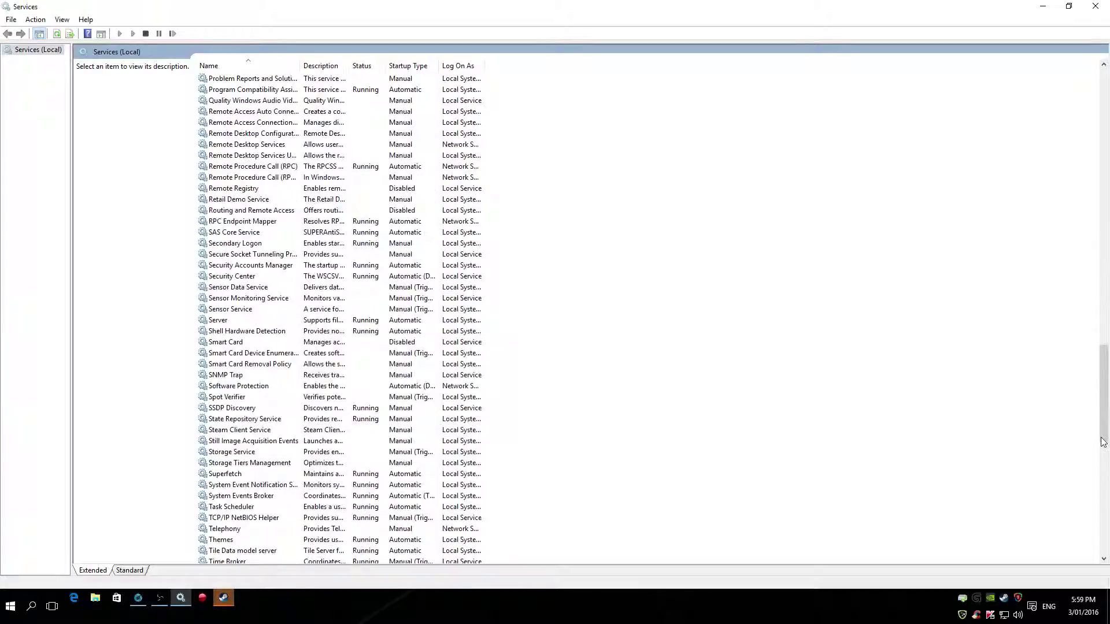
{"action": "left_click_drag", "start_coordinate": [1104, 394], "coordinate": [1106, 65]}
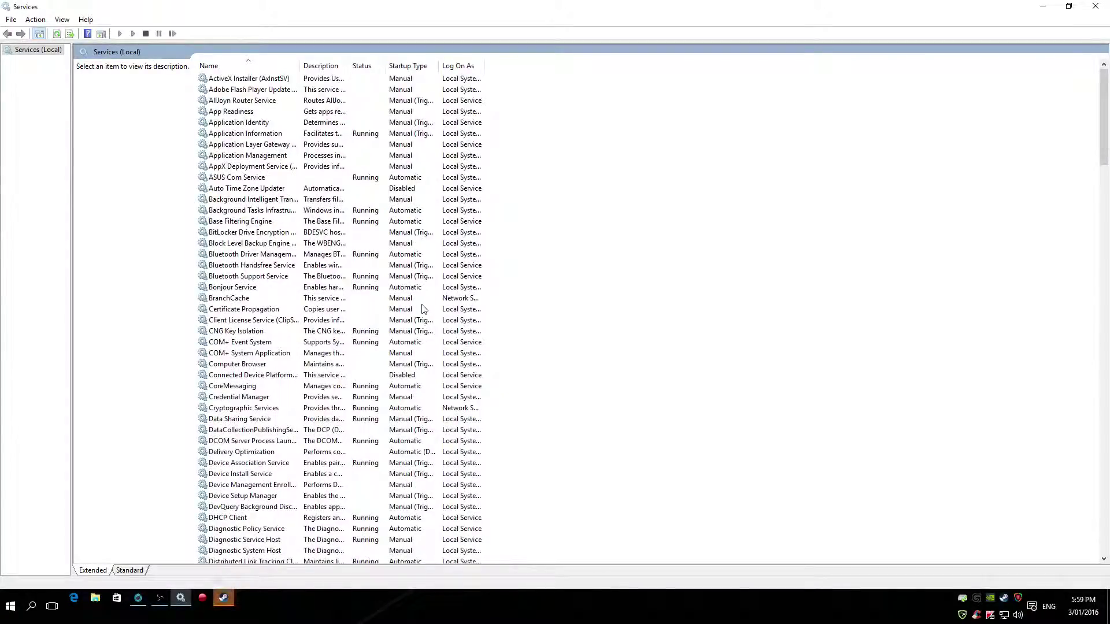
{"action": "left_click", "coordinate": [1095, 5]}
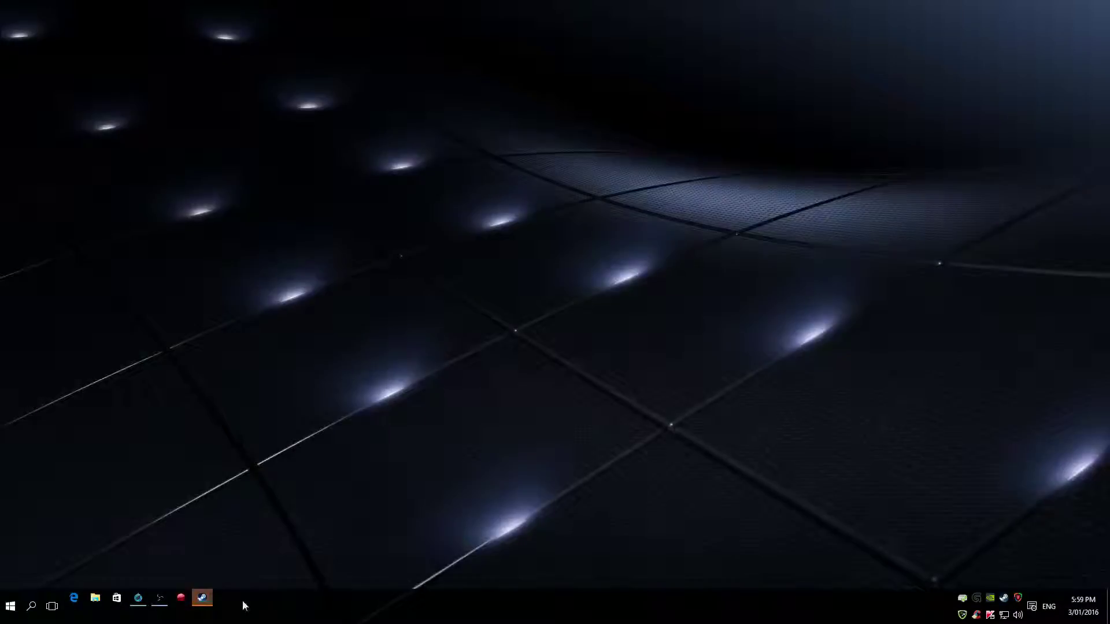
{"action": "left_click", "coordinate": [139, 598]}
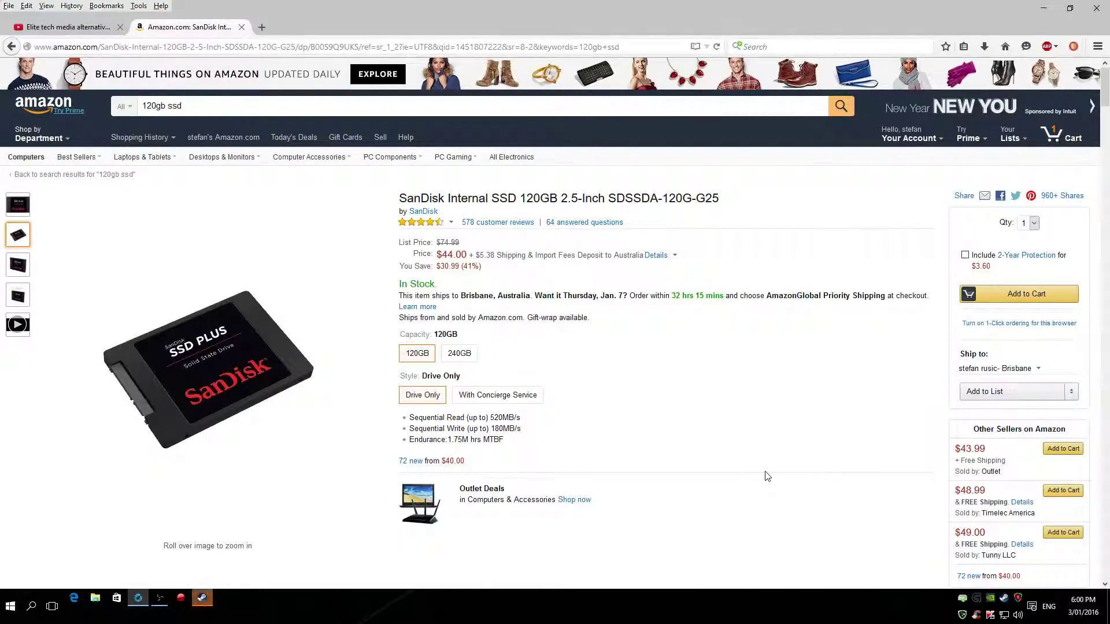
{"action": "key", "text": "super+d"}
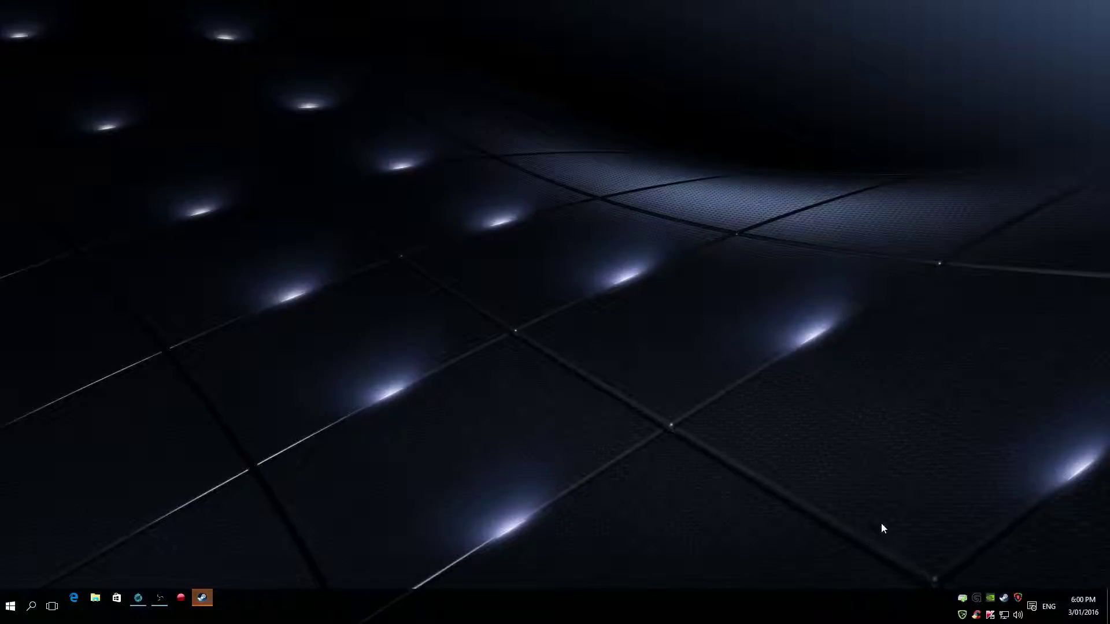
- Restore the OBS window from the taskbar to show the ongoing Monitor Capture recording
{"action": "left_click", "coordinate": [159, 598]}
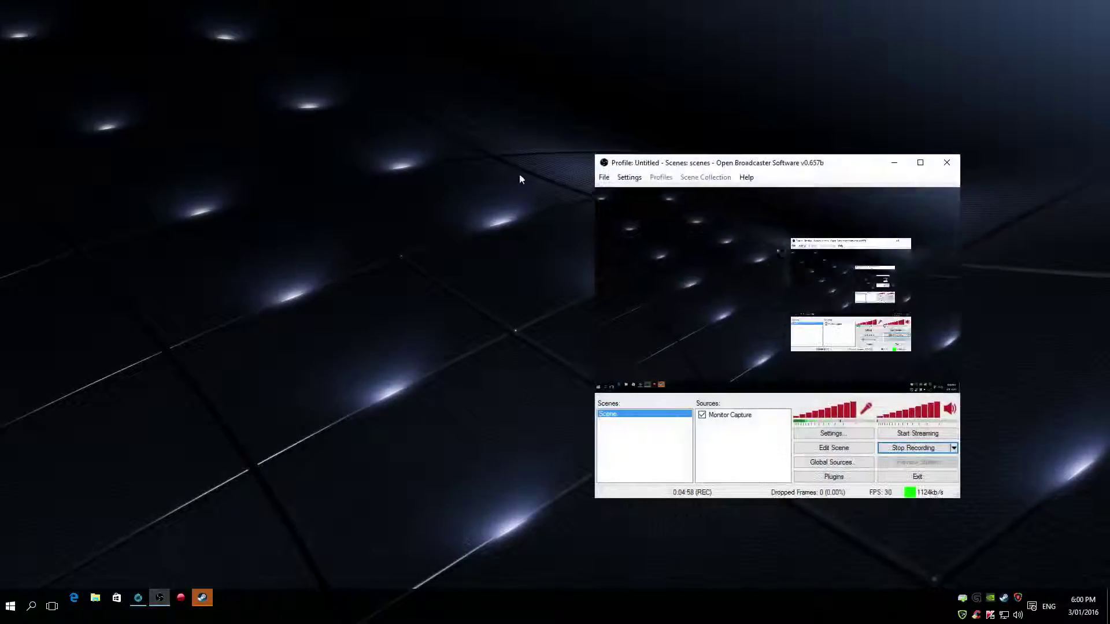